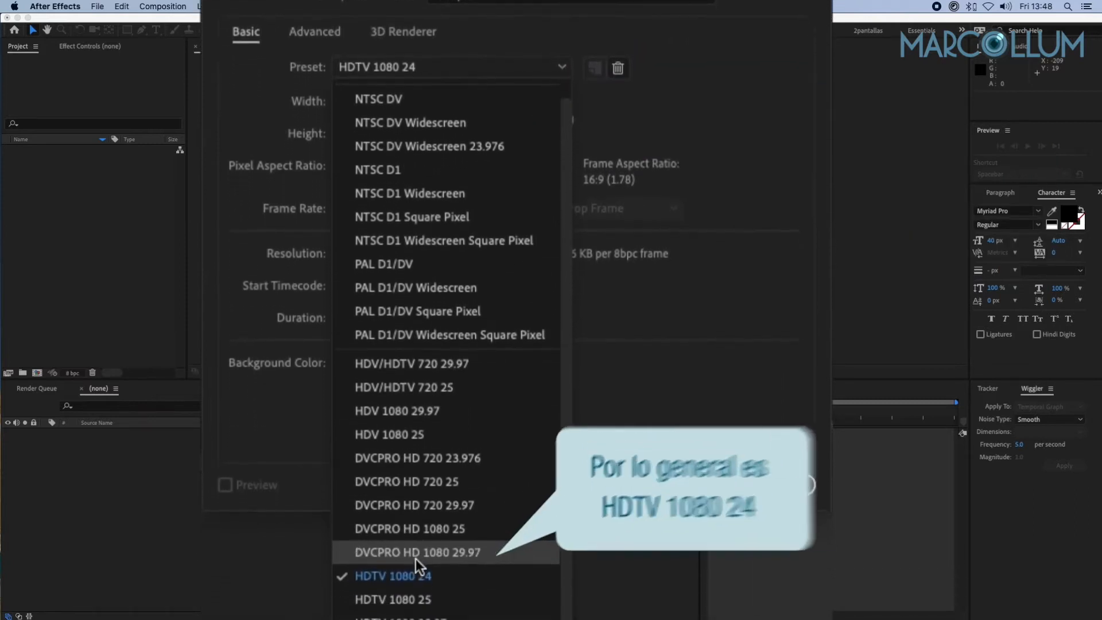
Create a composition with the HDTV 1080 24 preset and a duration of 0:00:20:00.
left_click(440, 550)
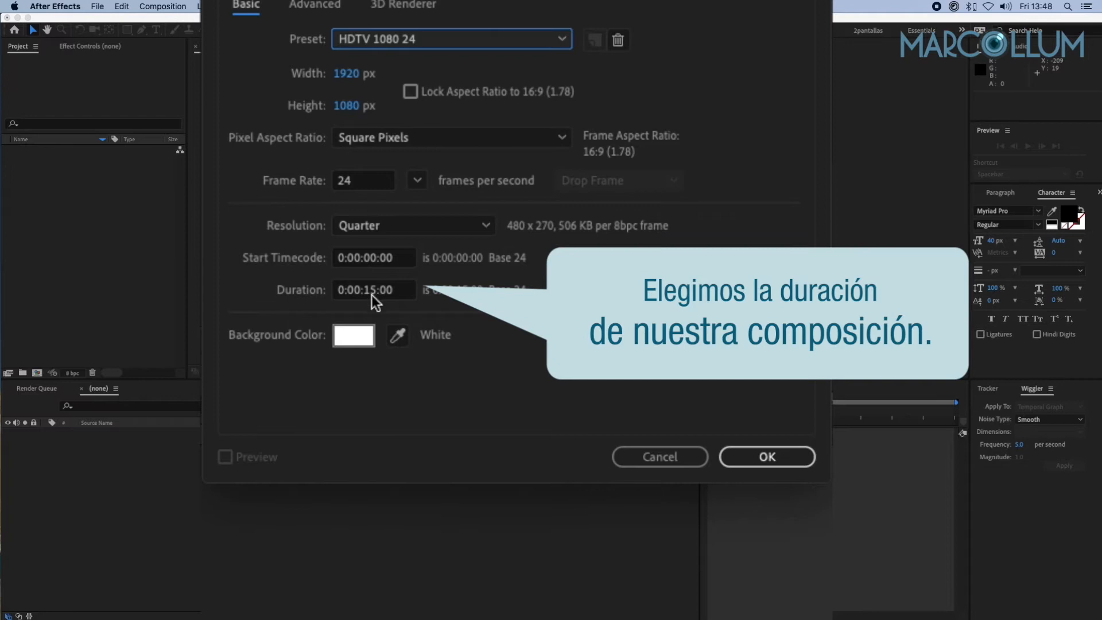
left_click(371, 294)
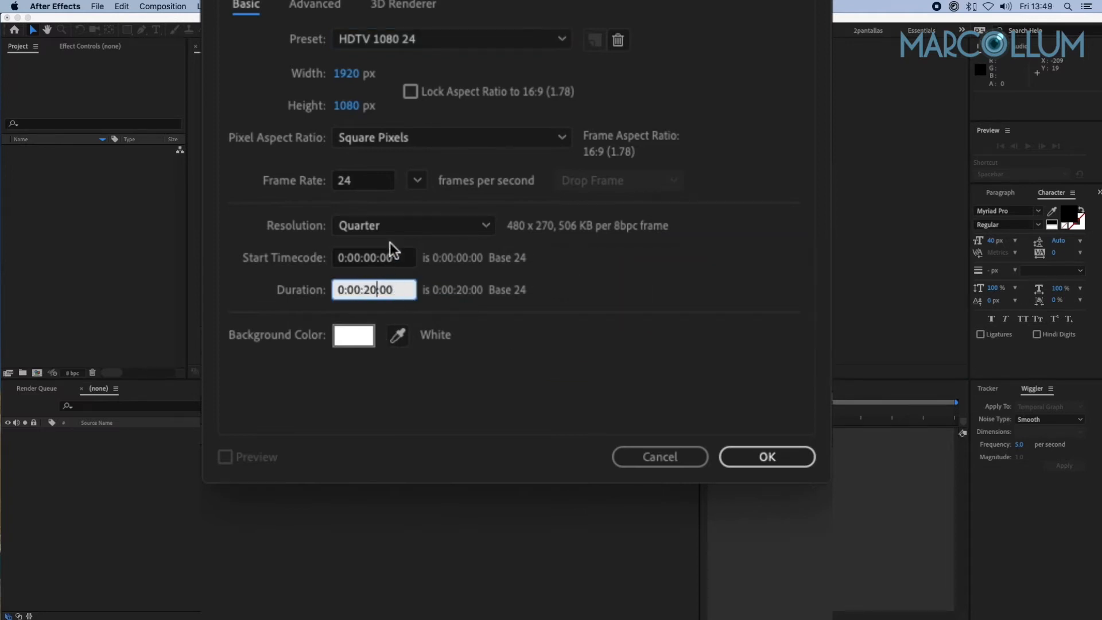
left_click(753, 457)
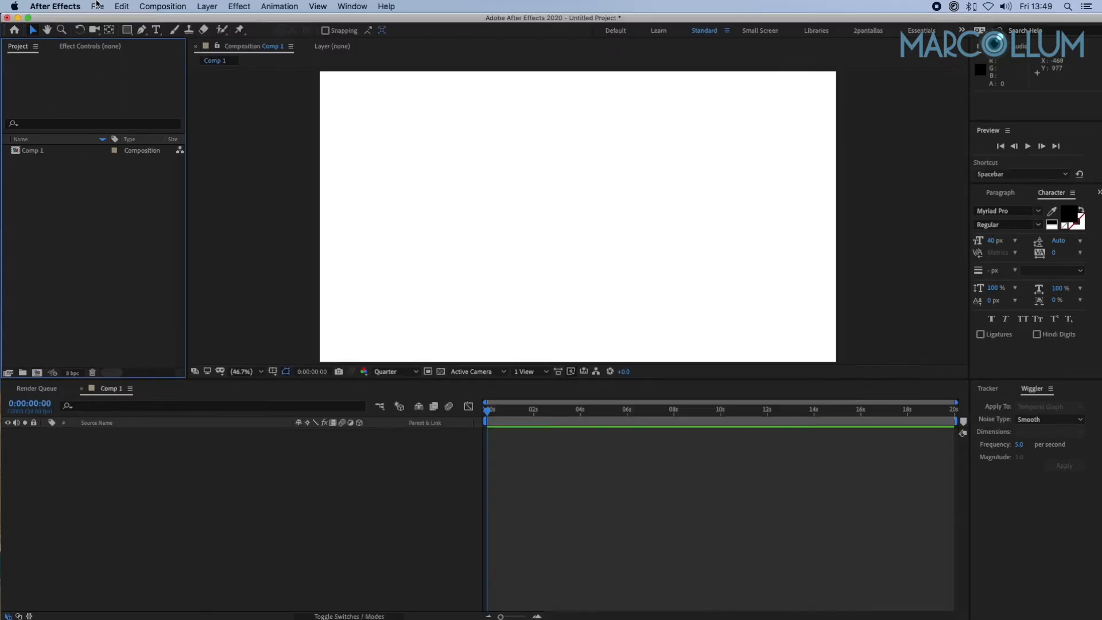
Import harrypotter.jpg and add it as a layer to the Comp 1 timeline.
left_click(97, 6)
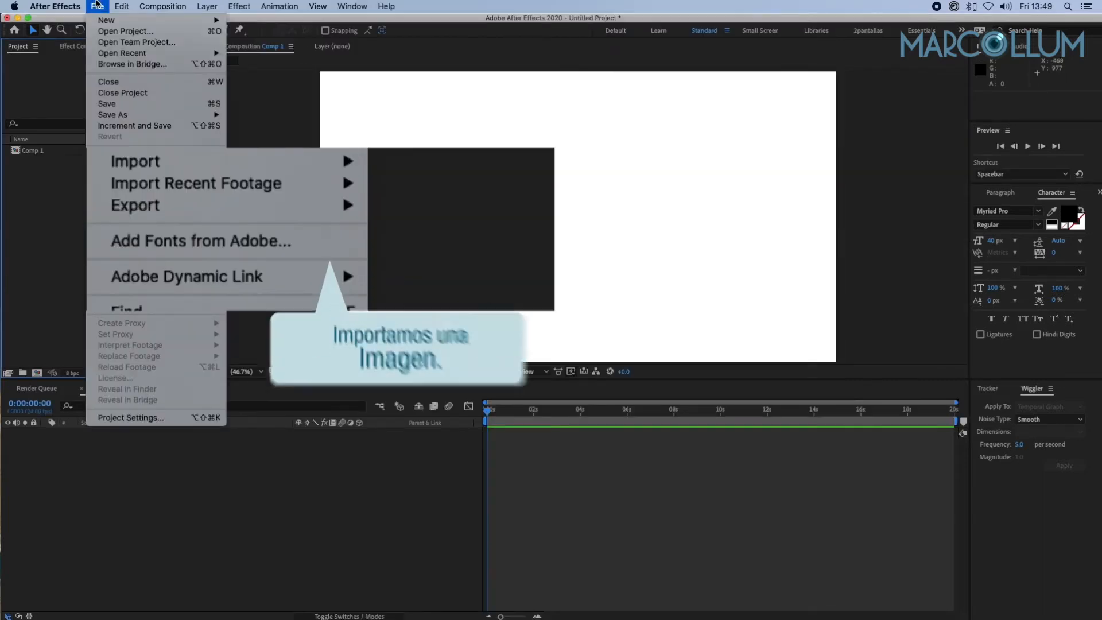
mouse_move(301, 167)
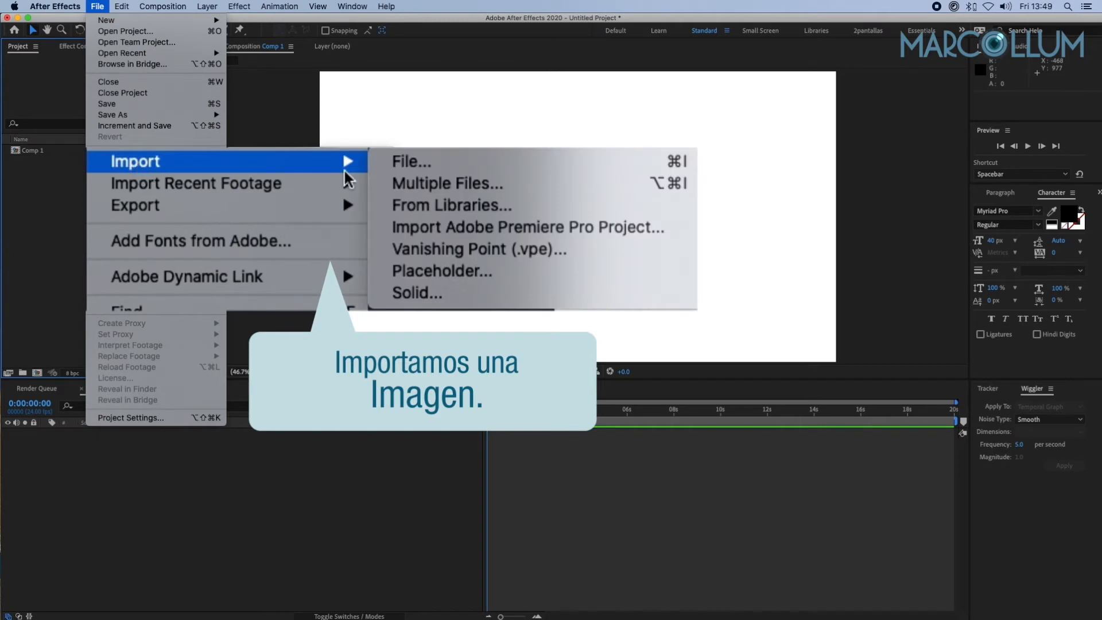
left_click(394, 163)
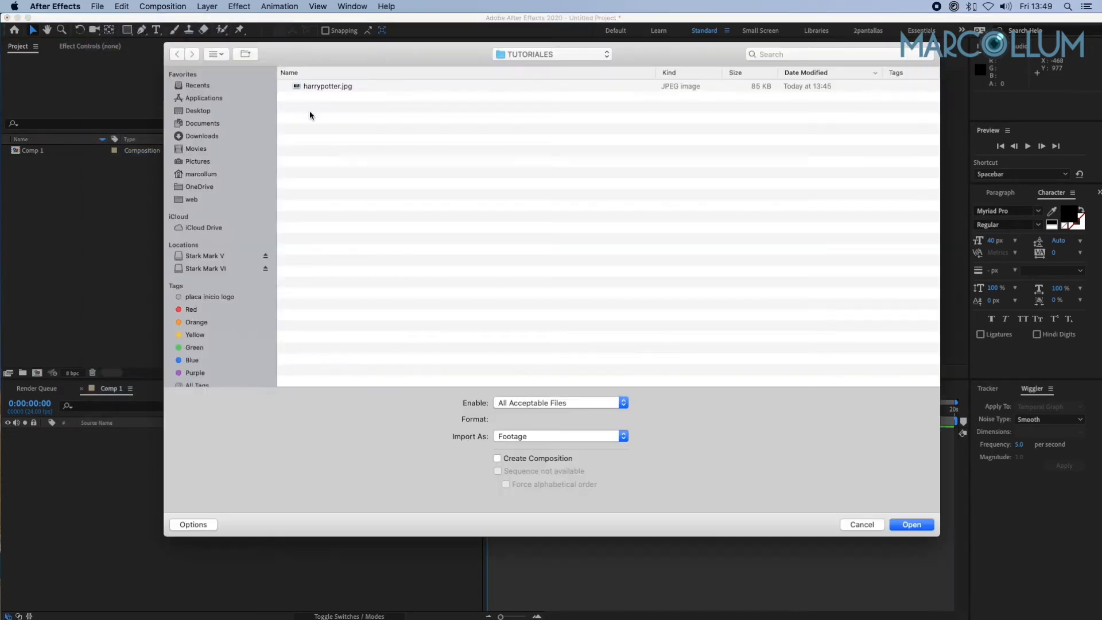
left_click(322, 86)
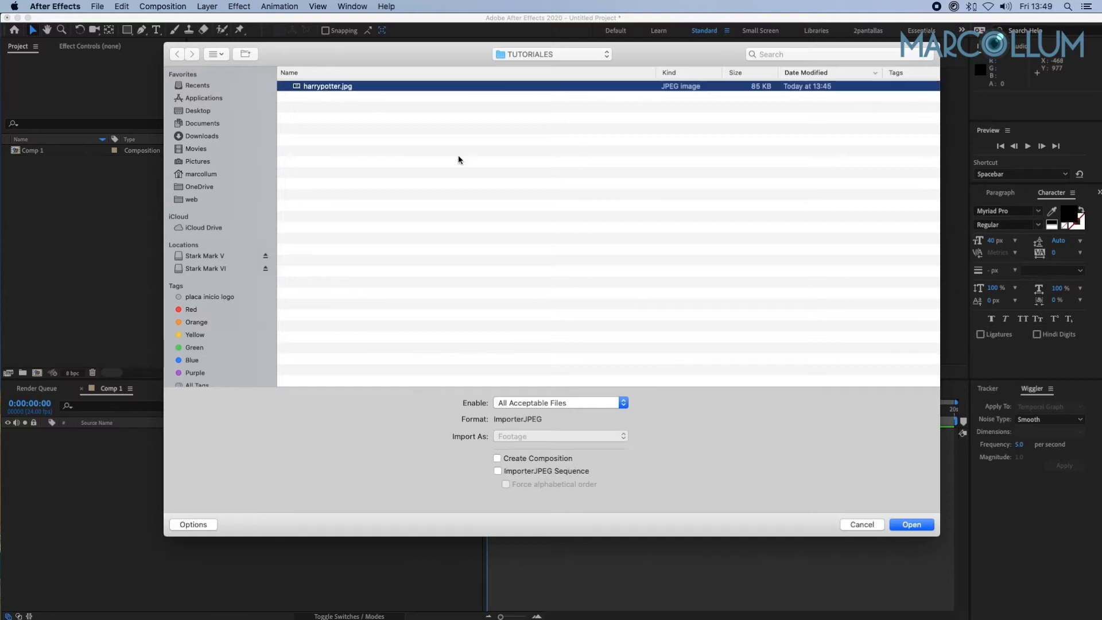
left_click(917, 527)
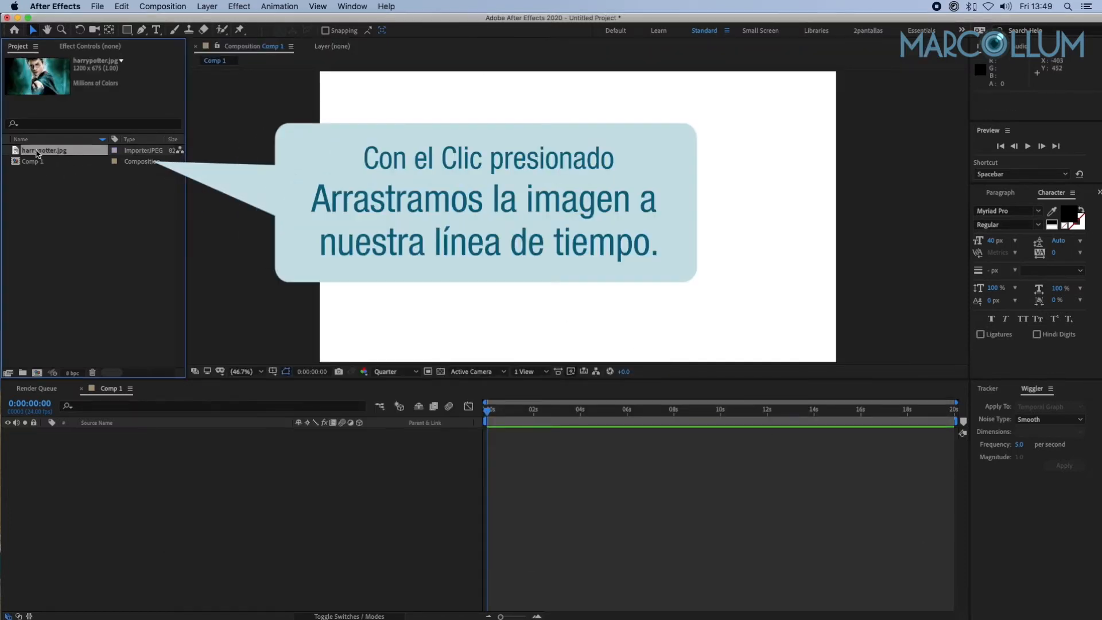
left_click_drag(43, 153, 135, 465)
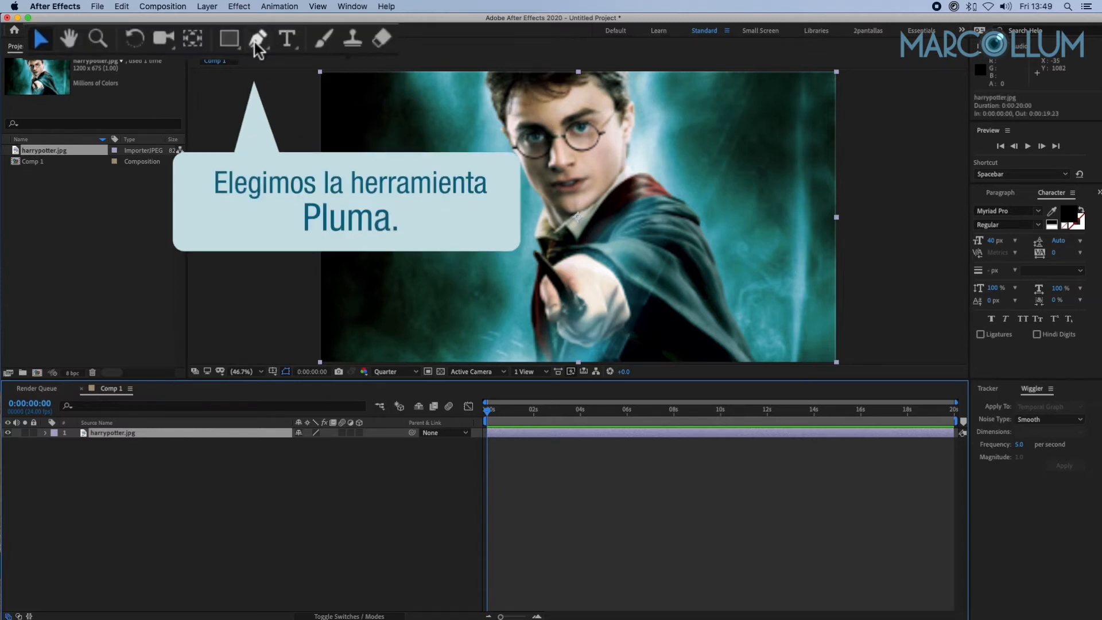
Draw an open zigzag mask path with the Pen tool over the figure, from the hair down to the lower edge of the image.
left_click(256, 41)
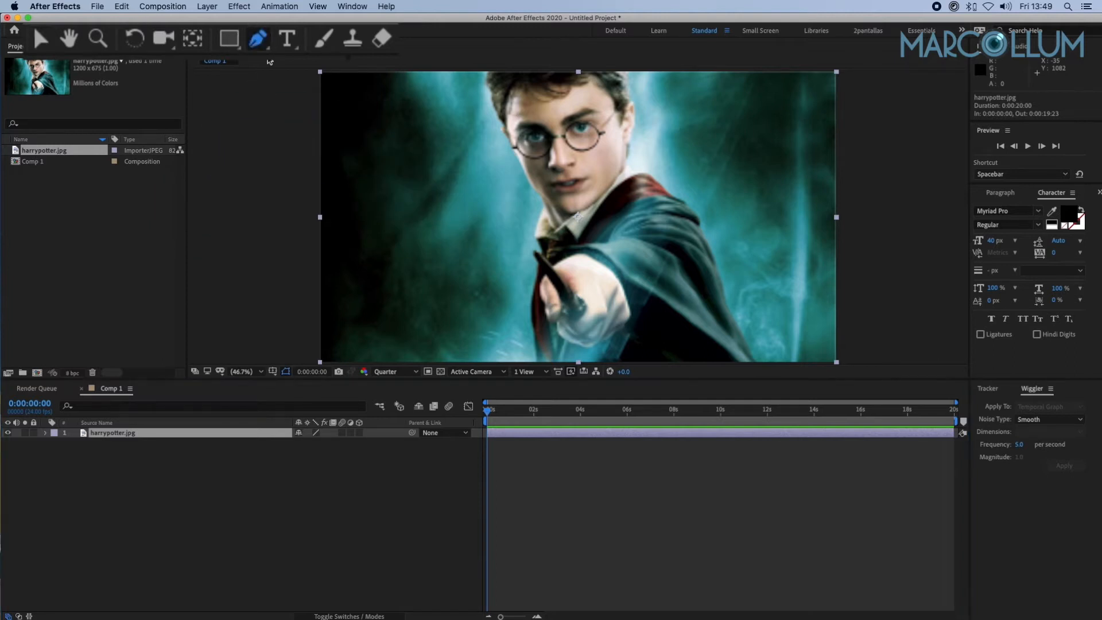
left_click(479, 89)
left_click(634, 80)
left_click(483, 102)
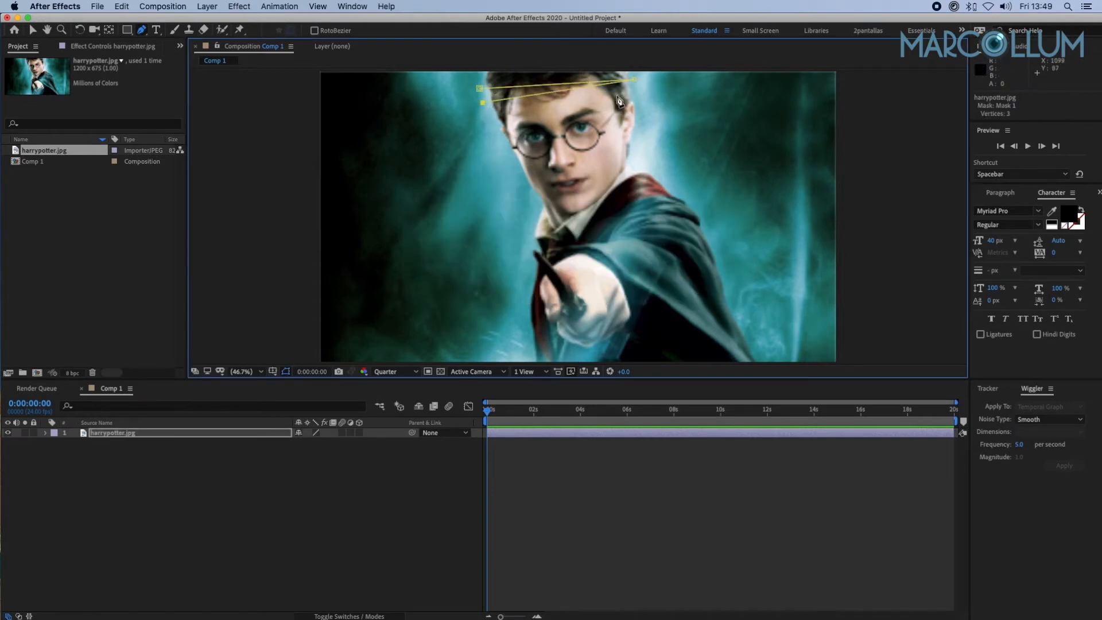
left_click(644, 89)
left_click(490, 117)
left_click(650, 103)
left_click(490, 132)
left_click(653, 115)
left_click(497, 148)
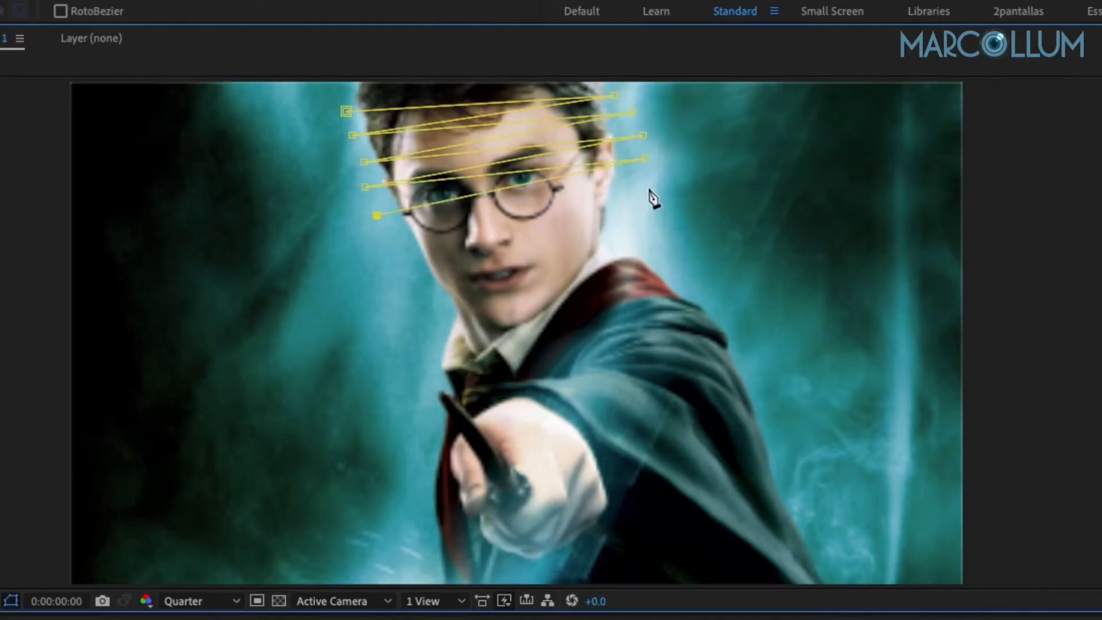
left_click(647, 185)
left_click(396, 241)
left_click(646, 210)
left_click(397, 259)
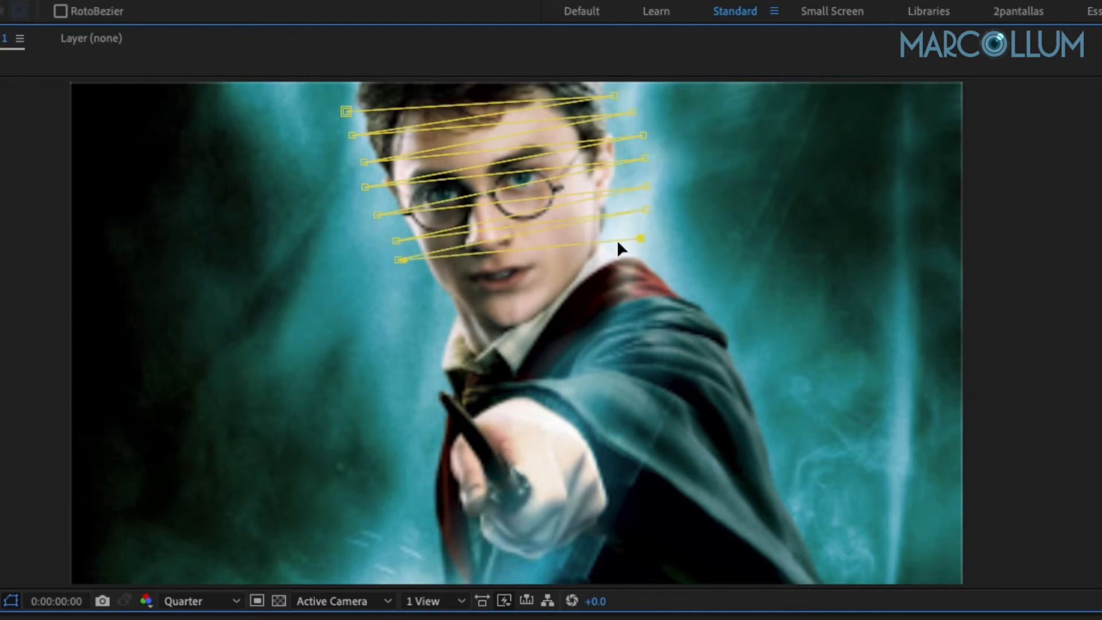
left_click(641, 238)
left_click(420, 290)
left_click(650, 253)
left_click(434, 314)
left_click(440, 395)
left_click(731, 335)
left_click(444, 409)
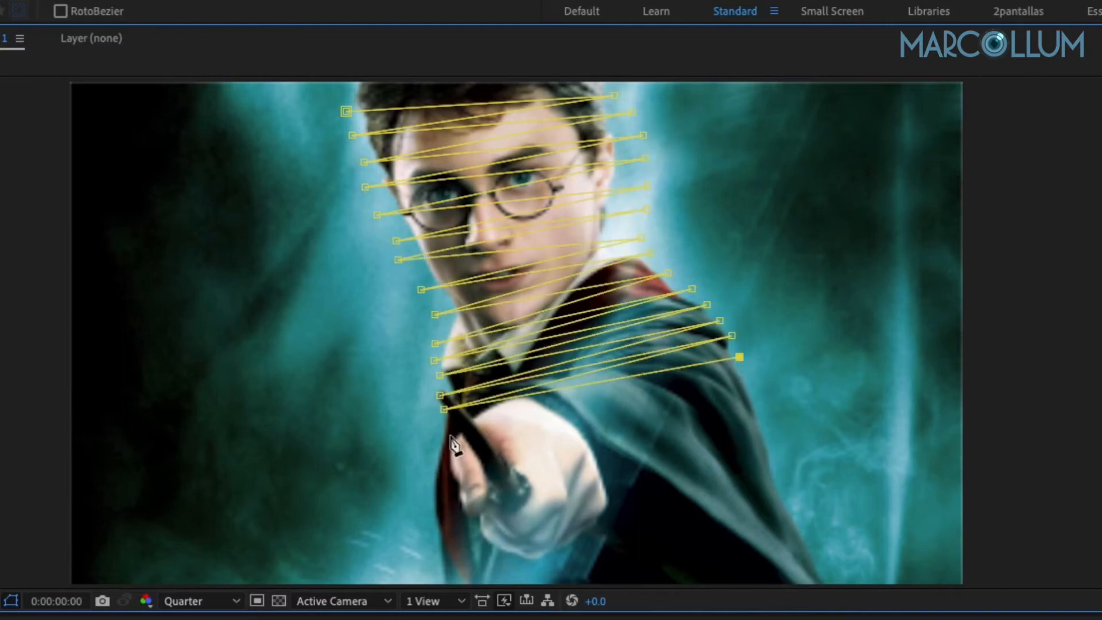
left_click(739, 356)
left_click(449, 433)
left_click(755, 372)
left_click(430, 455)
left_click(752, 390)
left_click(766, 452)
left_click(427, 524)
left_click(782, 471)
left_click(427, 537)
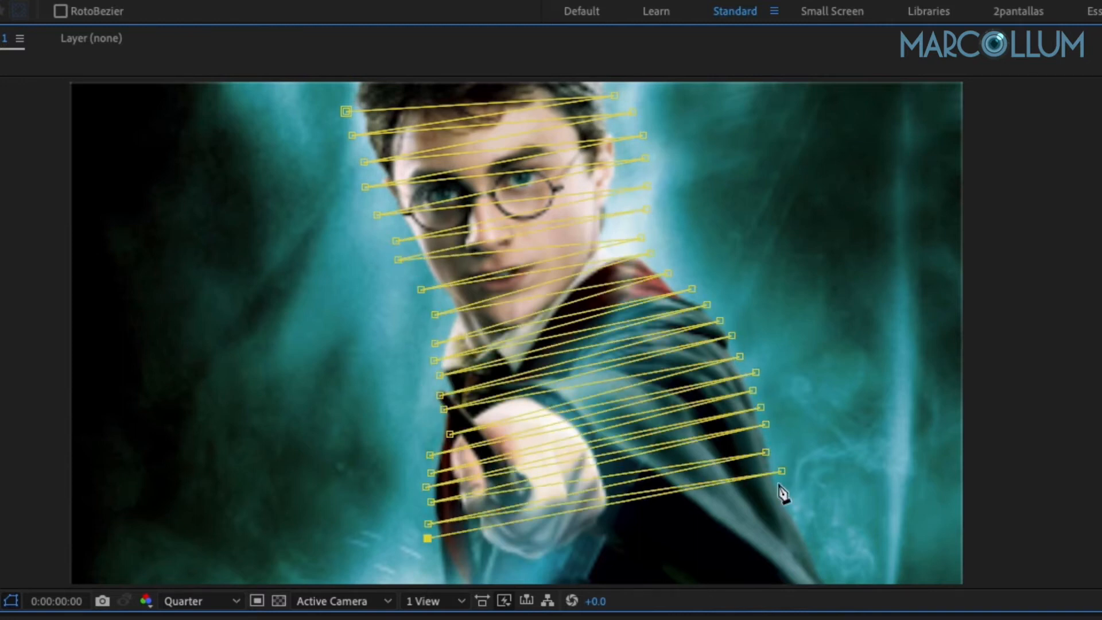
left_click(792, 485)
left_click(436, 553)
left_click(804, 511)
left_click(439, 566)
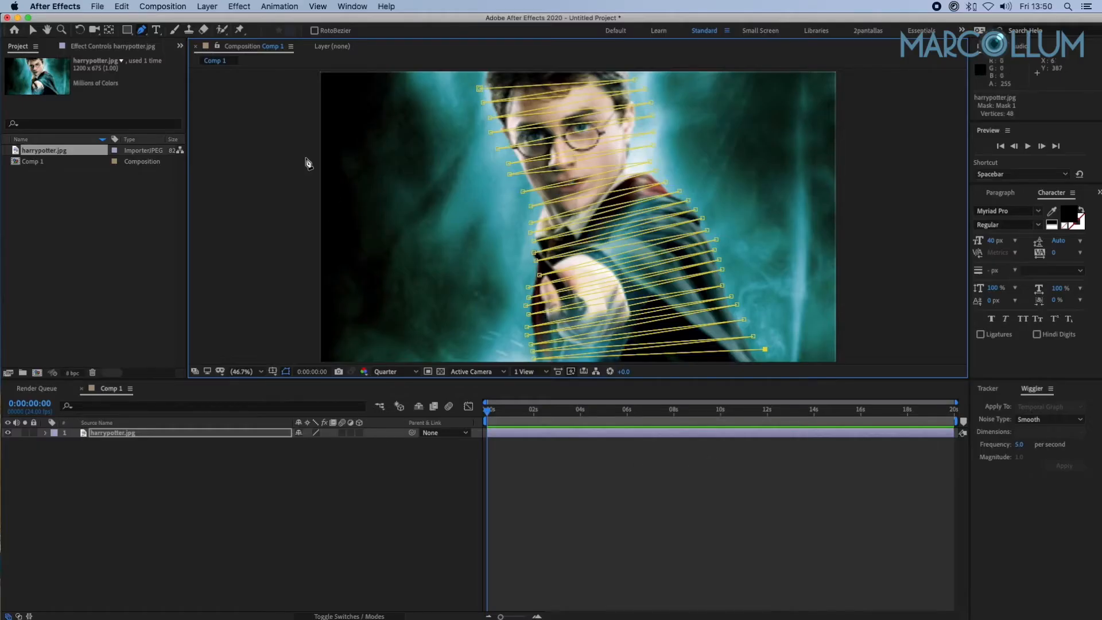
Apply the Generate Stroke effect to the image layer and set its Paint Style to Reveal Original Image.
left_click(239, 7)
mouse_move(333, 158)
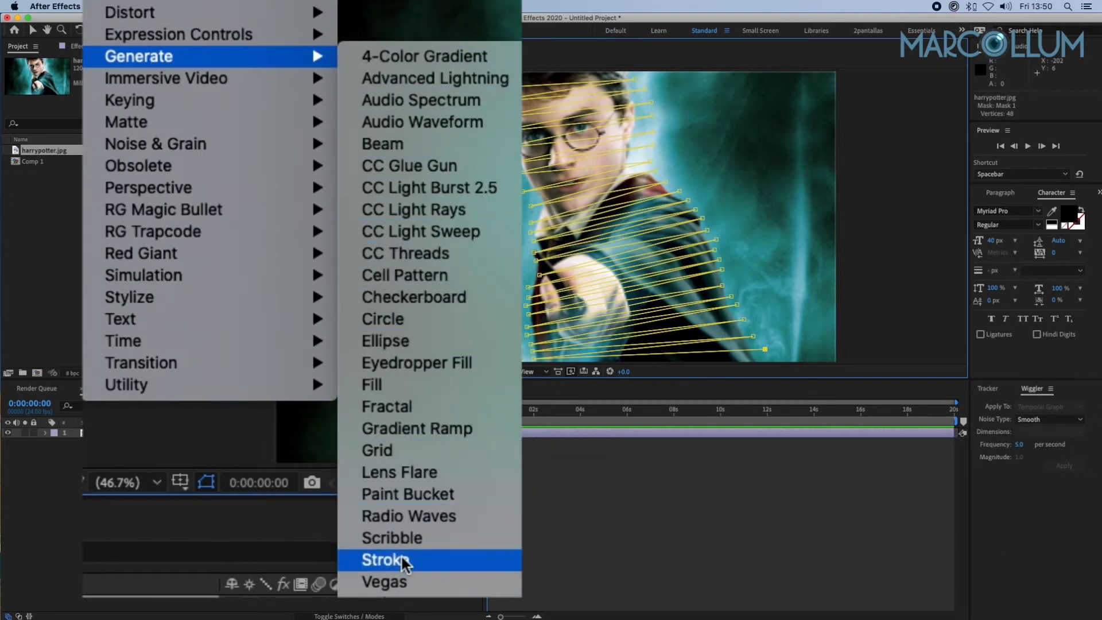
left_click(378, 563)
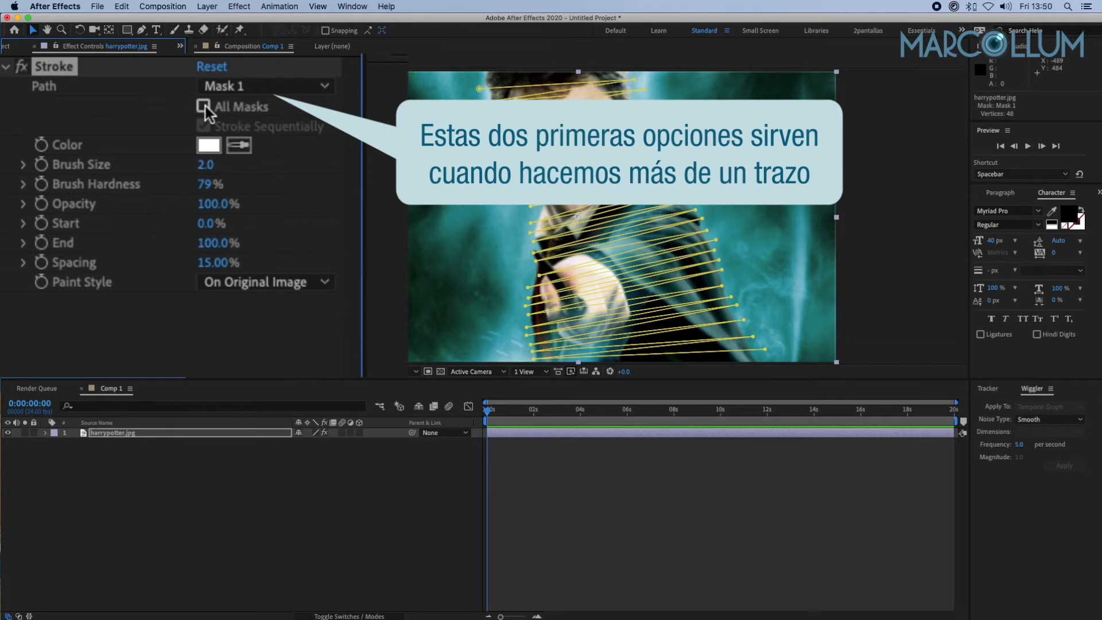
left_click(218, 86)
left_click(223, 145)
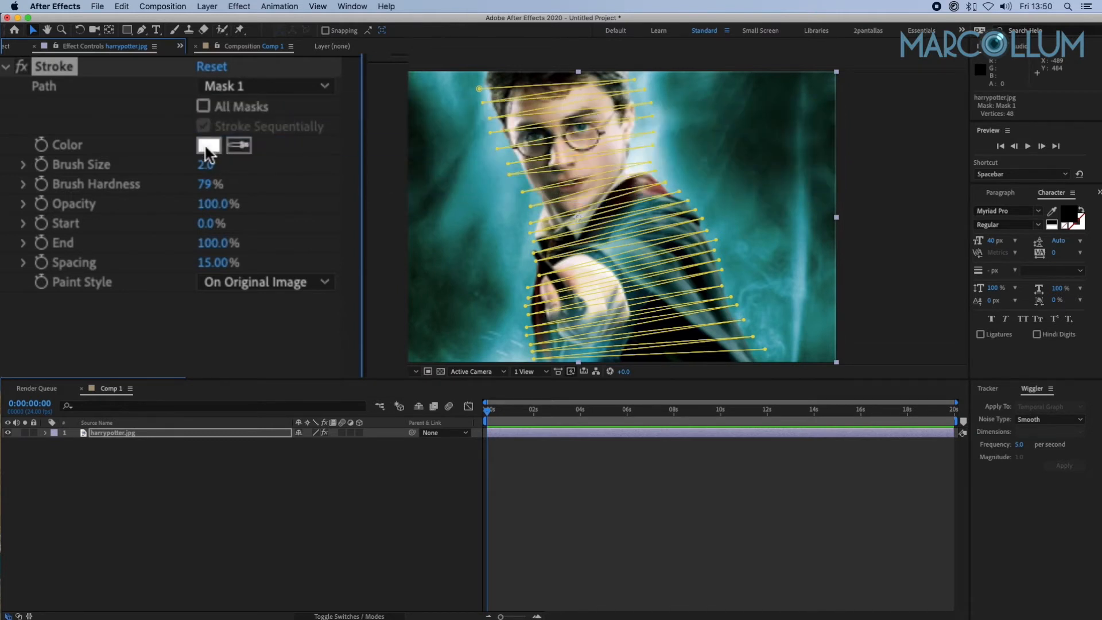
left_click(321, 283)
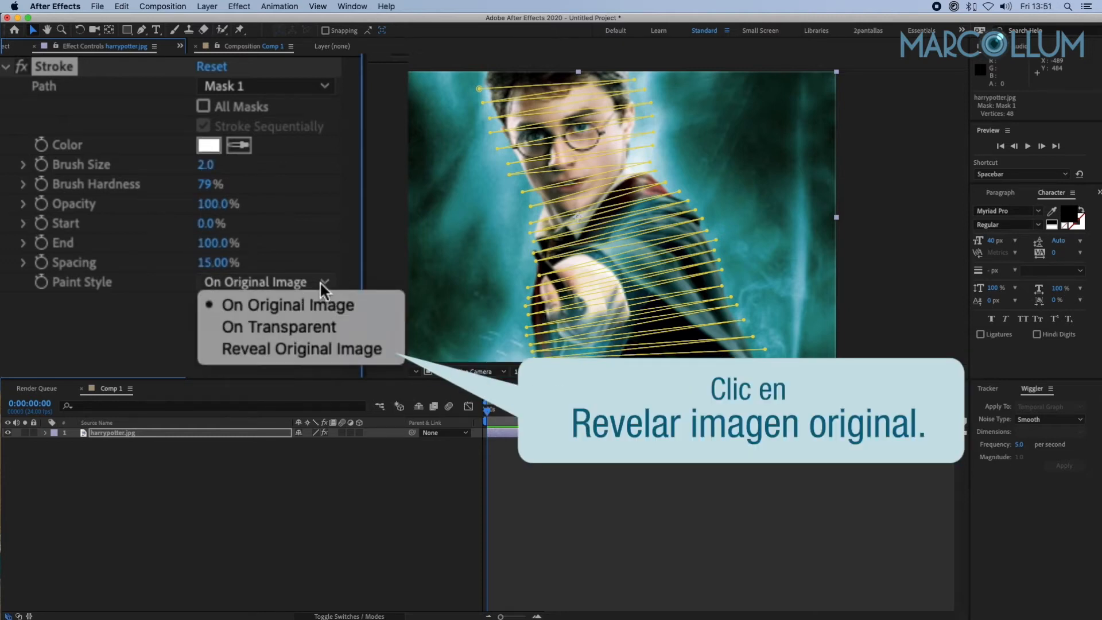
left_click(224, 350)
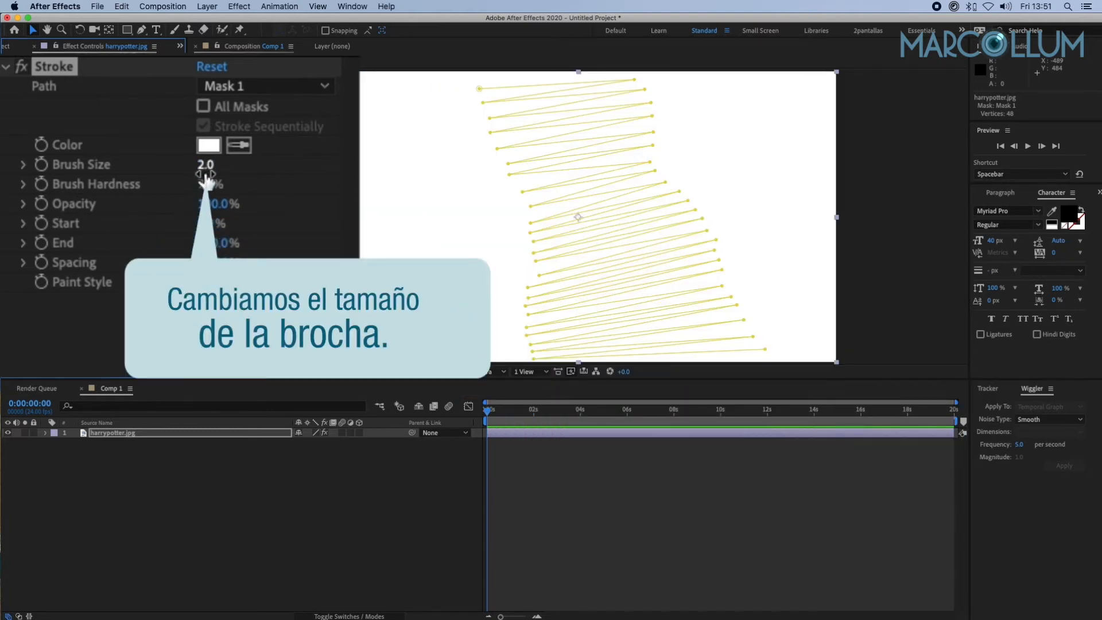
Increase the Stroke brush size to 10.3 and set the preview resolution to Auto.
mouse_move(204, 173)
left_mouse_down()
mouse_move(351, 178)
mouse_move(284, 178)
mouse_move(308, 180)
left_mouse_up()
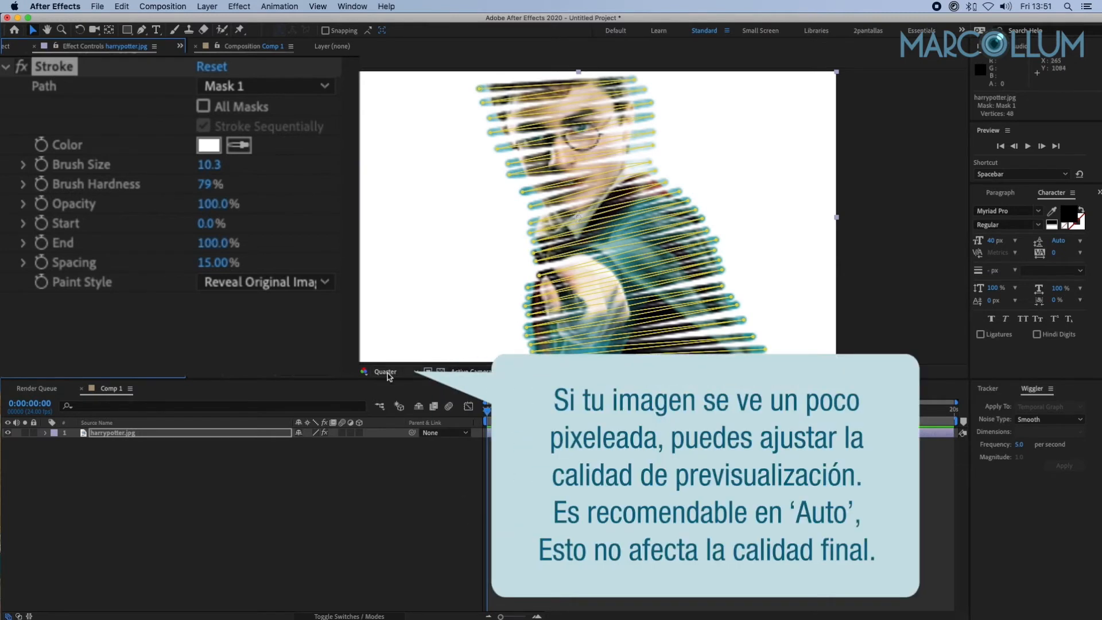
left_click(417, 376)
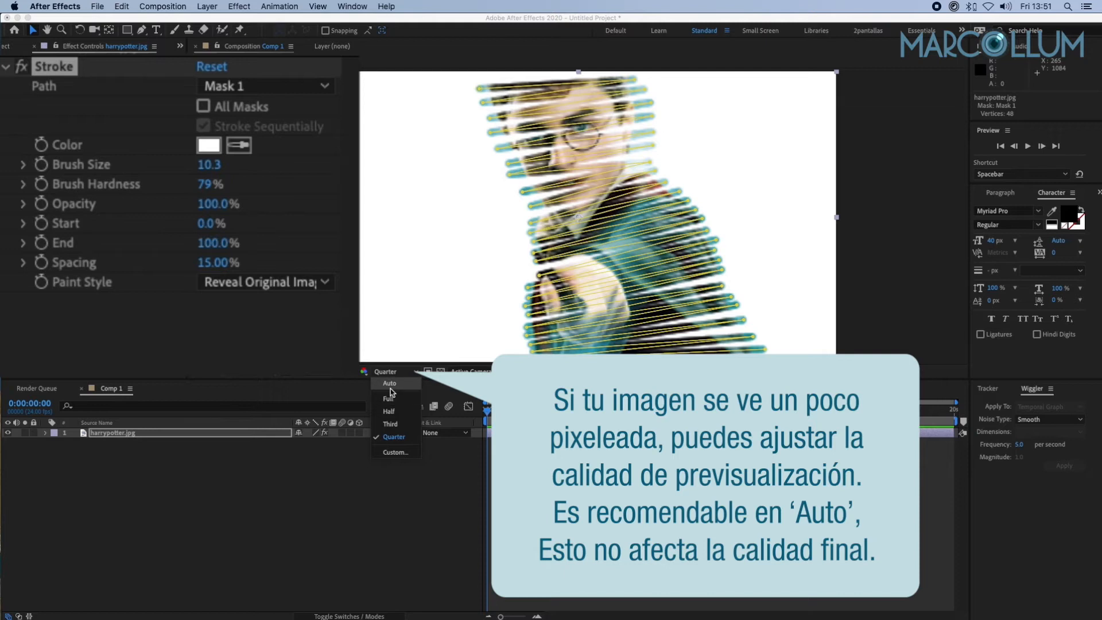
left_click(390, 391)
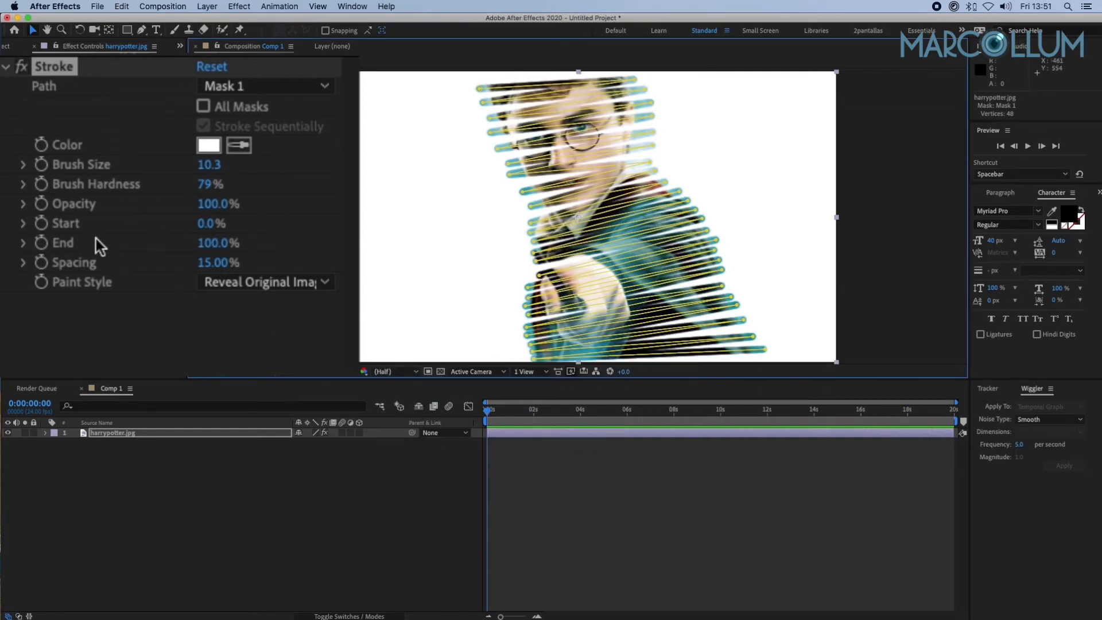
Keyframe the Stroke's End from 0% at 0:00:00:00 to 100% at 0:00:14:01 and play the animation.
left_click(42, 243)
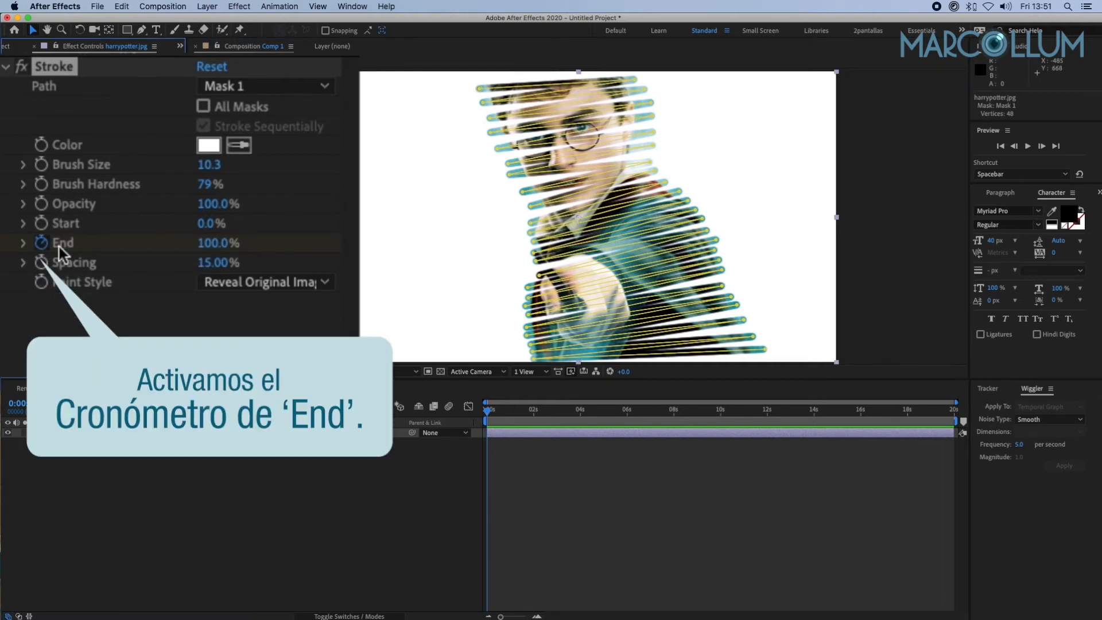
left_click_drag(217, 247, 102, 249)
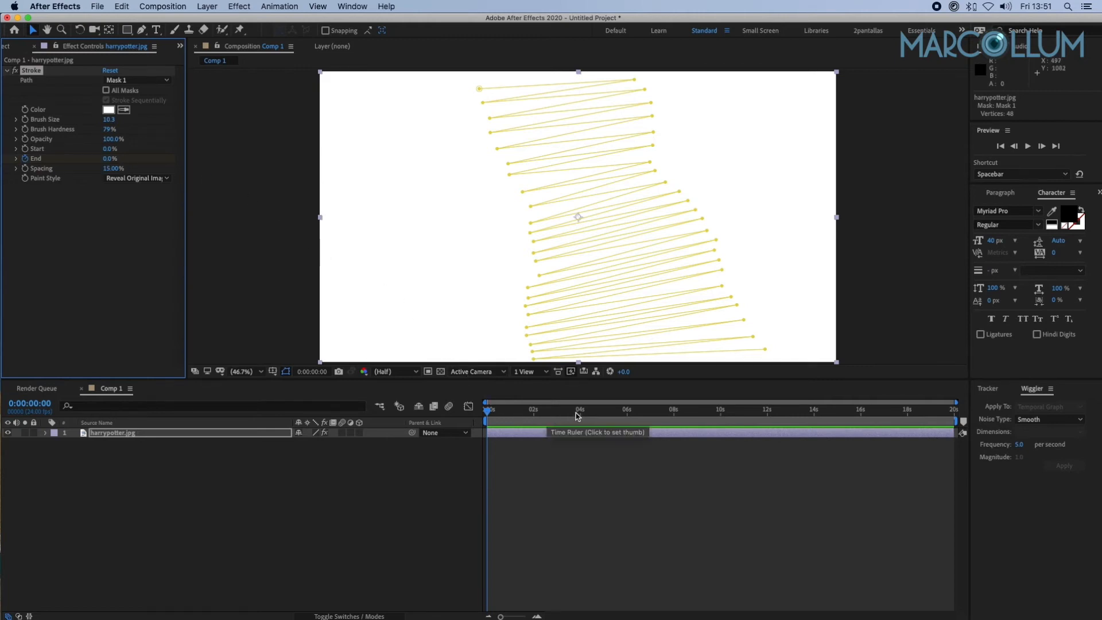
left_click(814, 413)
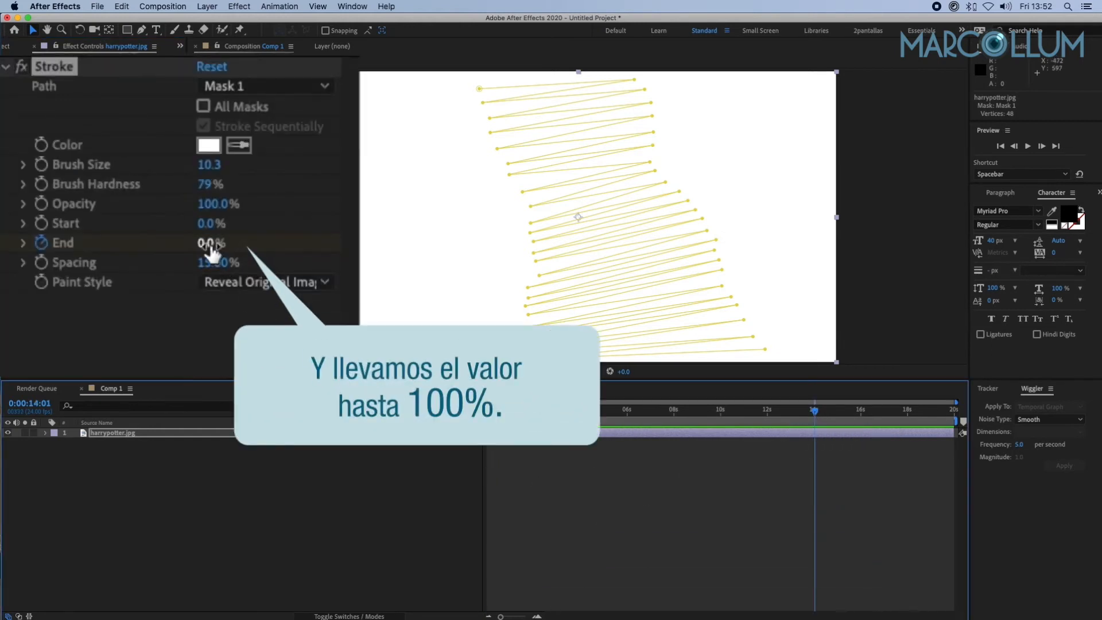
left_click_drag(209, 250, 365, 254)
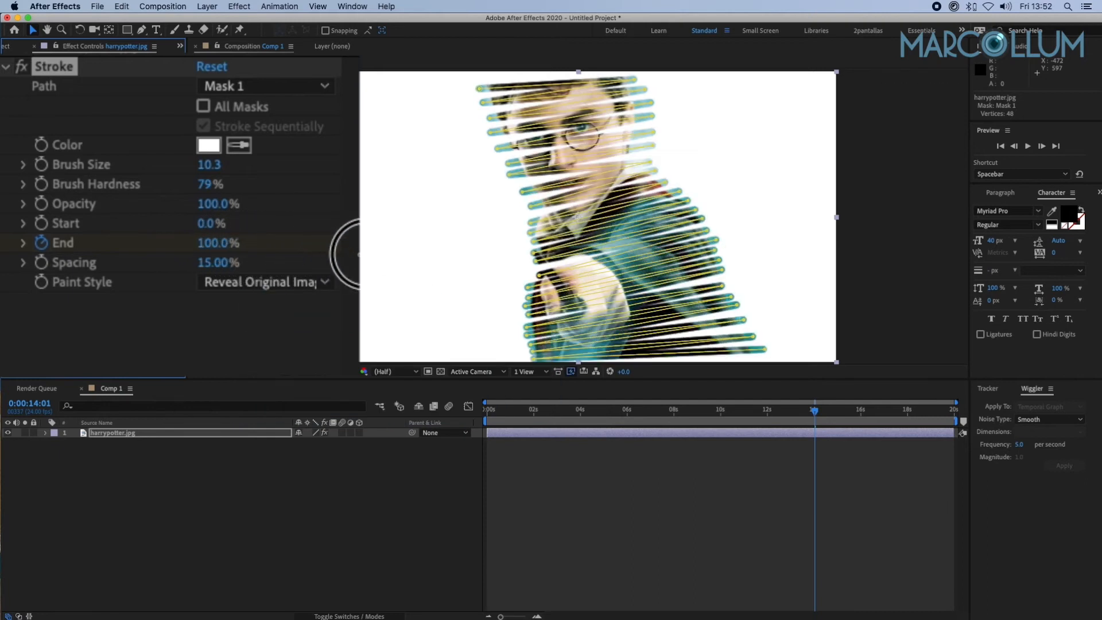
key("space")
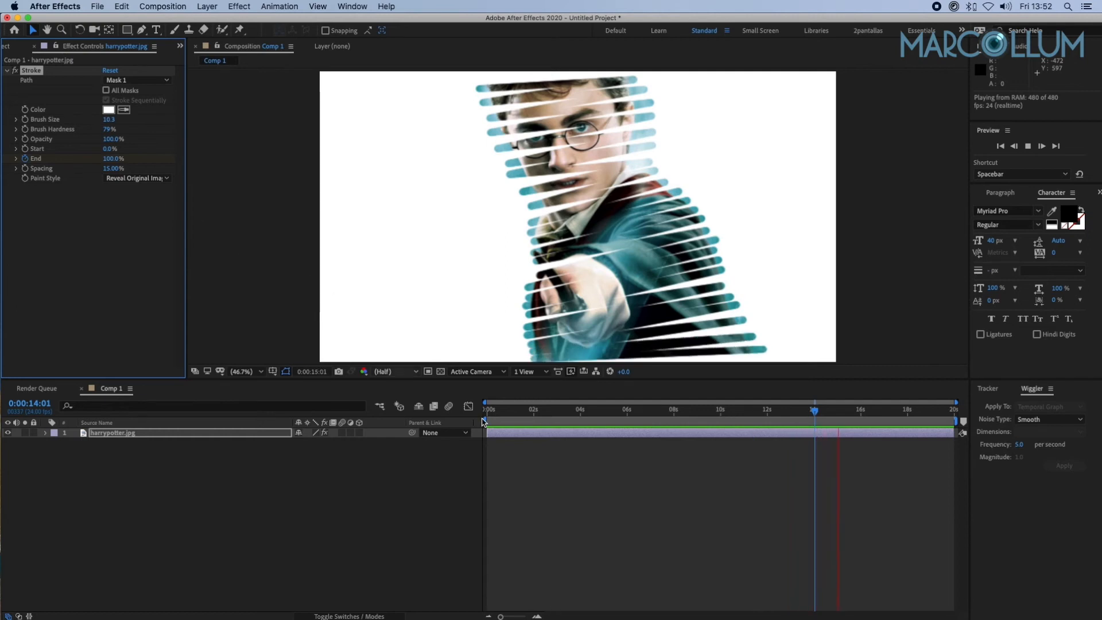
Move the upper mask vertices around the head closer together one by one to narrow the gaps between strokes.
left_click(32, 32)
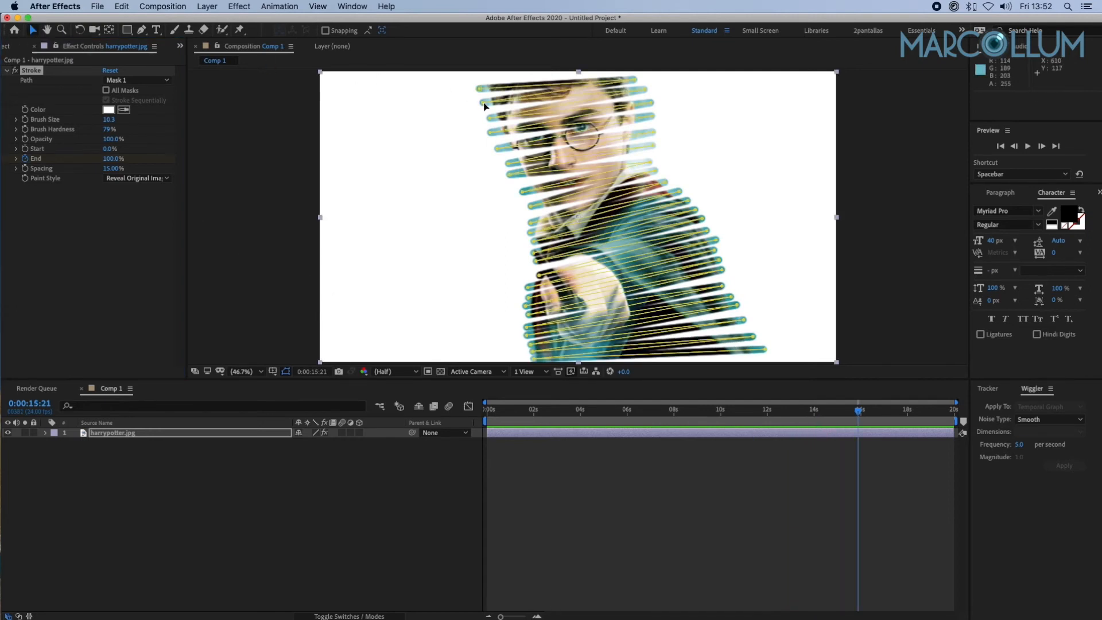
mouse_move(483, 106)
left_mouse_down()
mouse_move(481, 81)
mouse_move(480, 92)
left_mouse_up()
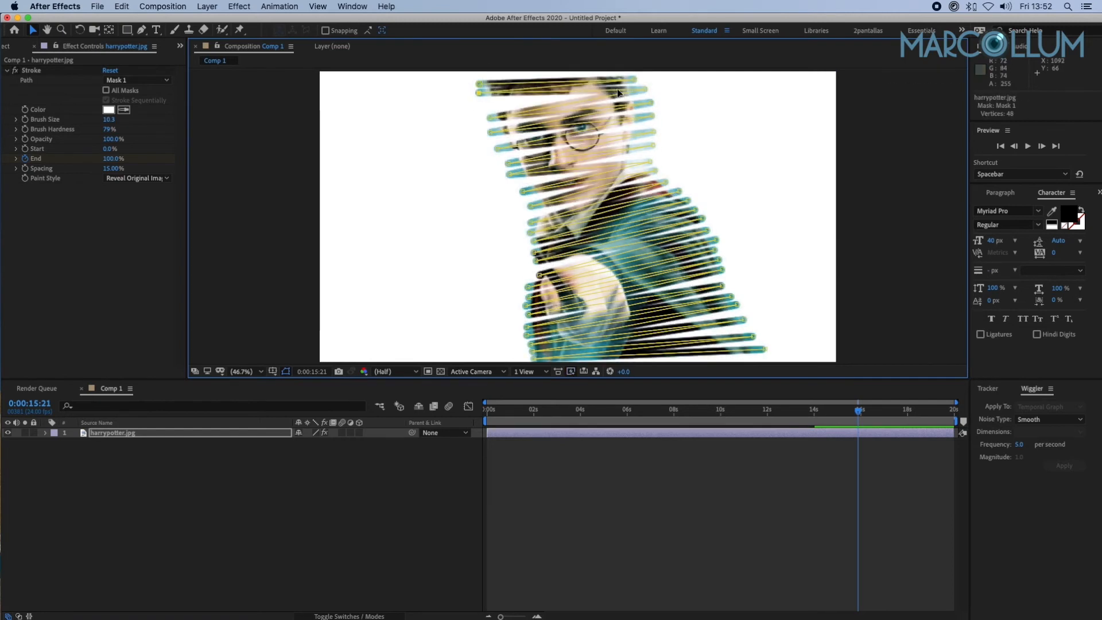
left_click_drag(643, 90, 647, 95)
mouse_move(490, 117)
left_mouse_down()
mouse_move(482, 103)
mouse_move(490, 117)
left_mouse_up()
left_click_drag(652, 116, 649, 106)
left_click_drag(497, 147, 486, 126)
left_click_drag(652, 131, 653, 116)
left_click_drag(508, 163, 489, 138)
left_click_drag(654, 145, 651, 124)
left_click_drag(509, 174, 496, 148)
left_click(651, 161)
Select the remaining lower mask vertices, shift them up as a group, then compress them vertically and widen them to 109%.
left_click_drag(819, 153, 458, 370)
left_click_drag(522, 194, 517, 167)
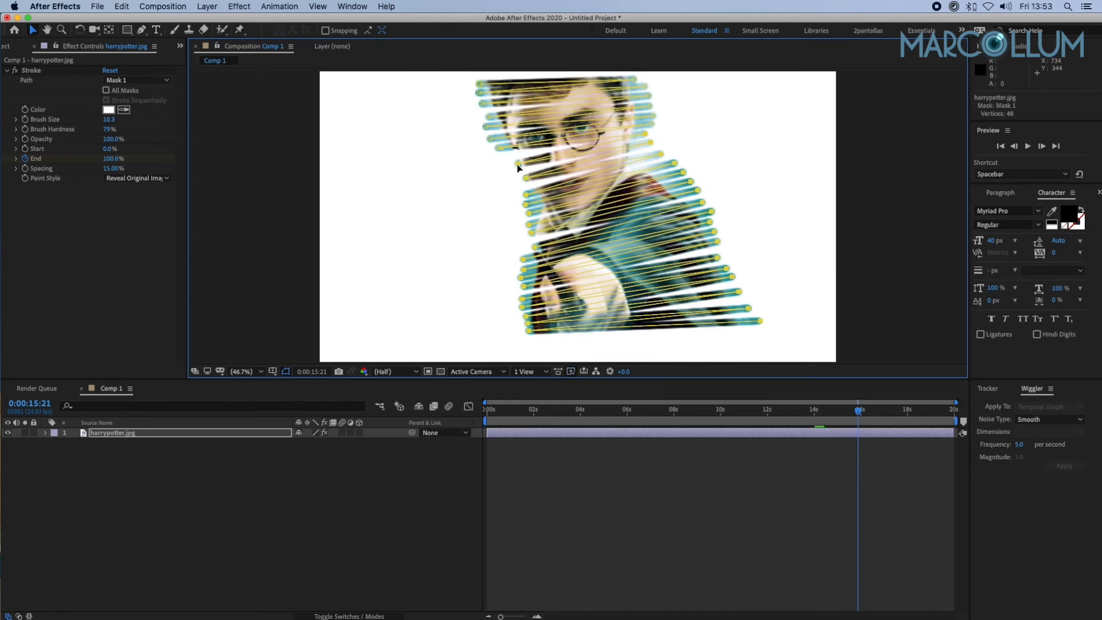
double_click(517, 167)
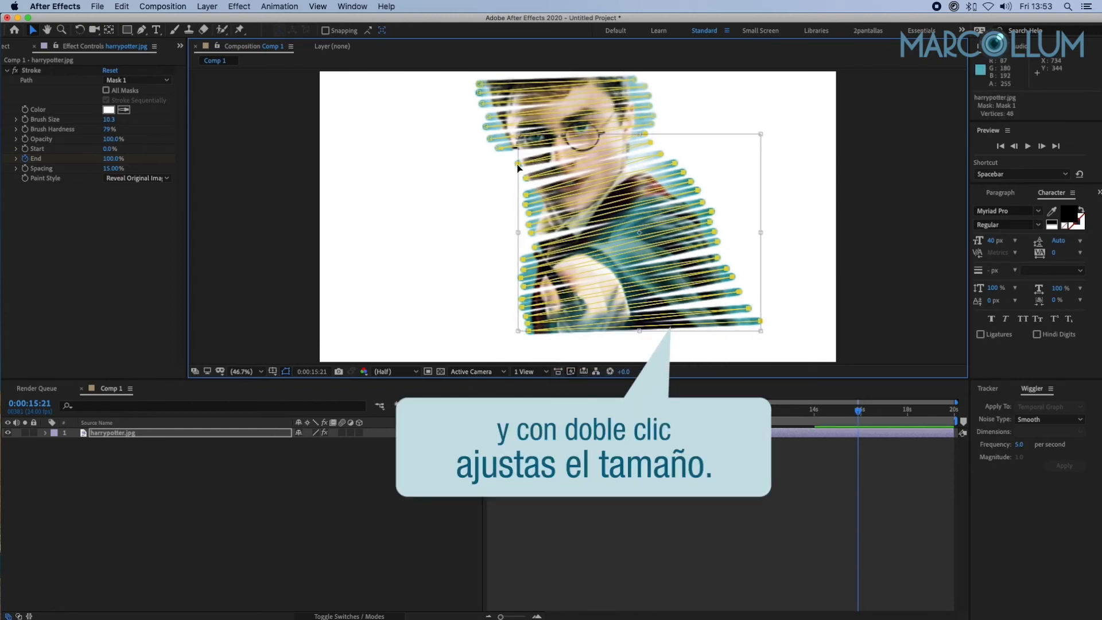
left_click_drag(639, 333, 632, 289)
left_click_drag(514, 212, 496, 211)
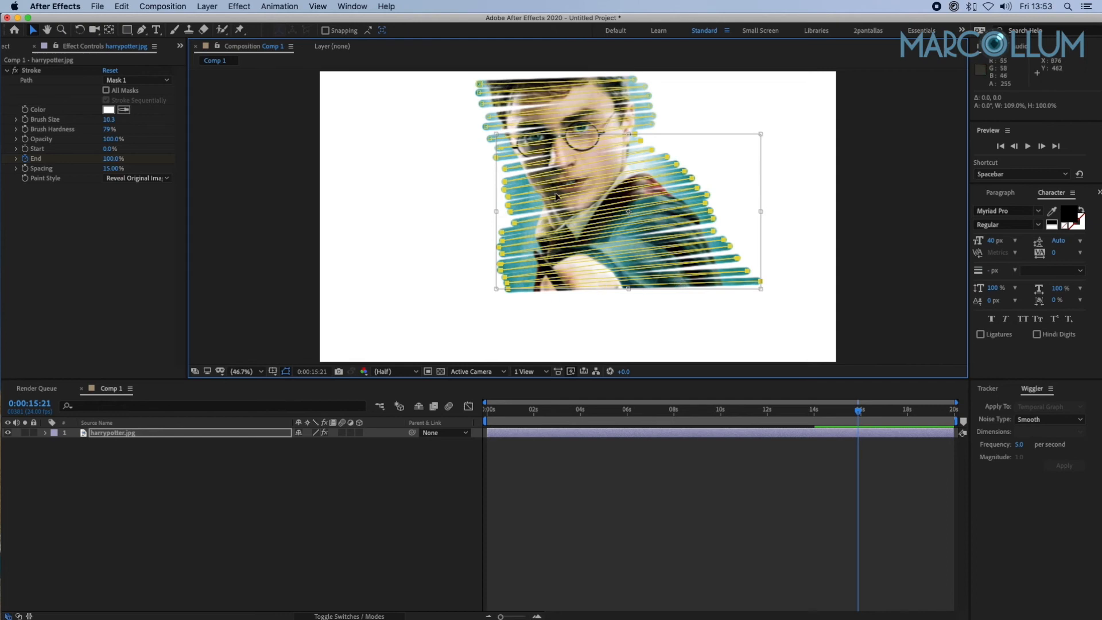
left_click_drag(558, 189, 561, 187)
left_click(455, 160)
Reposition individual mask vertices beside the face and at the path's lower end to close the gaps between strokes.
left_click(507, 166)
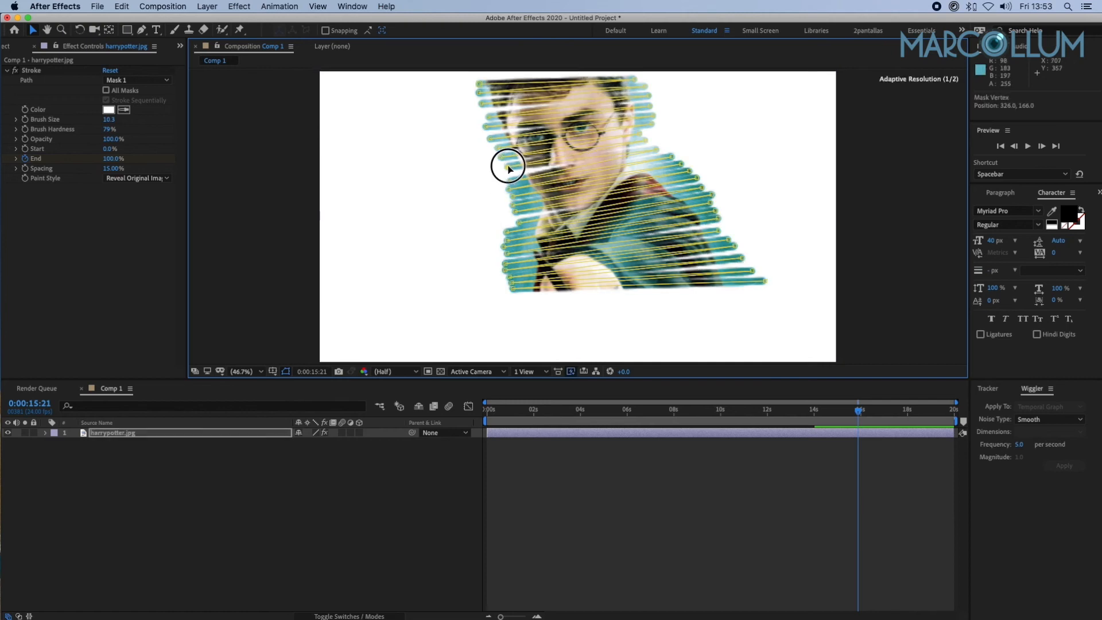
left_click(508, 176)
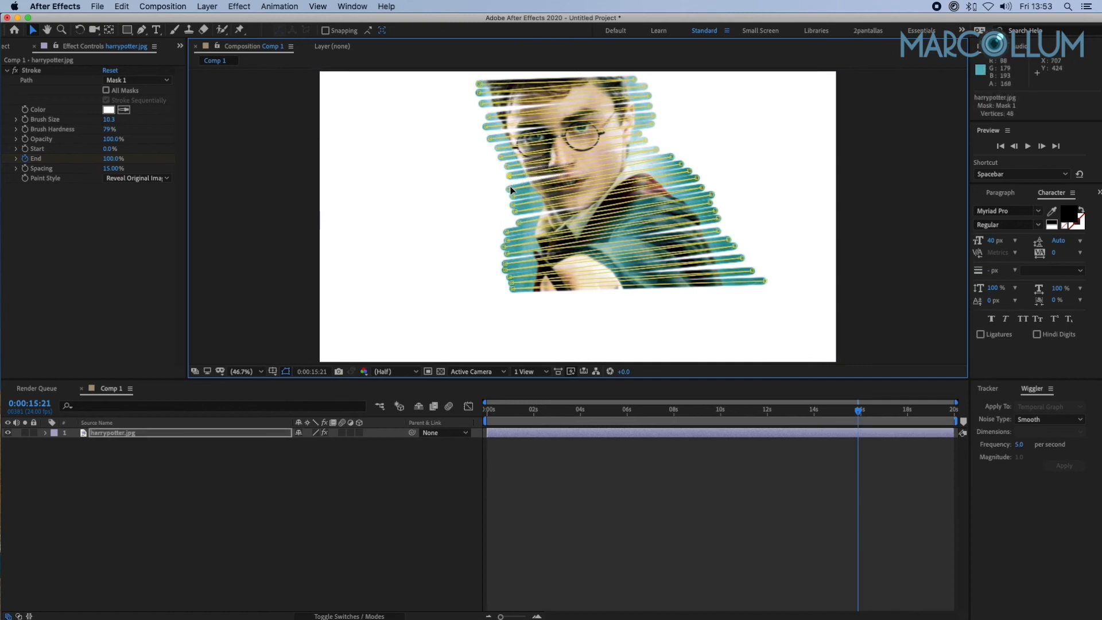
mouse_move(510, 188)
left_mouse_down()
mouse_move(509, 177)
mouse_move(508, 198)
left_mouse_up()
left_click_drag(716, 229, 748, 262)
left_click_drag(755, 273, 744, 272)
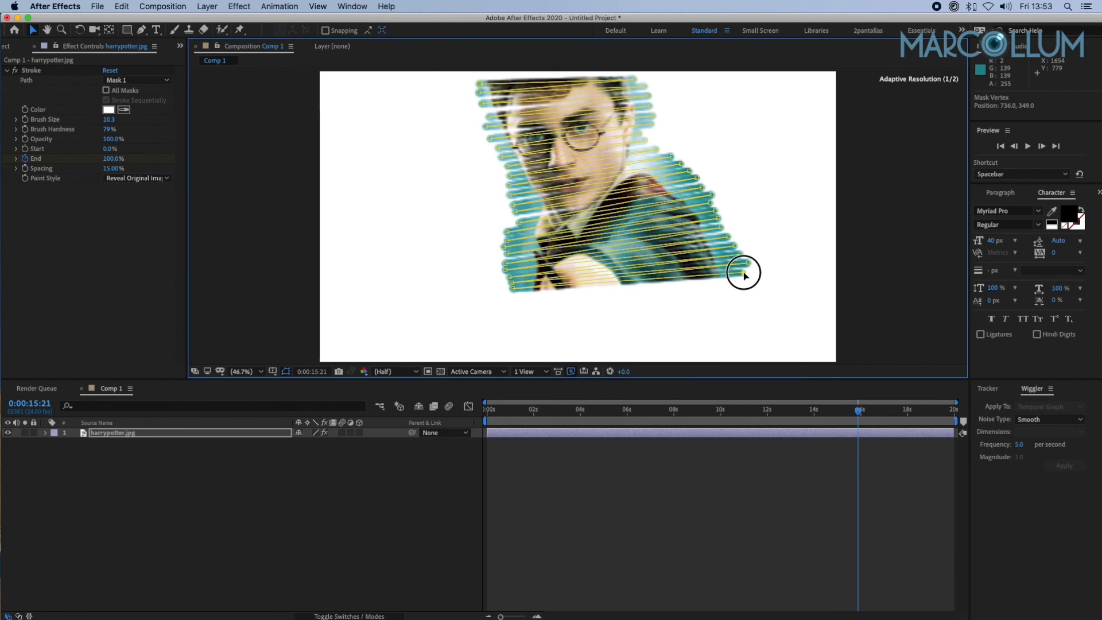
Continue the mask path from its last vertex with Pen tool zigzags down to the image's lower edge, and play the animation.
left_click(143, 31)
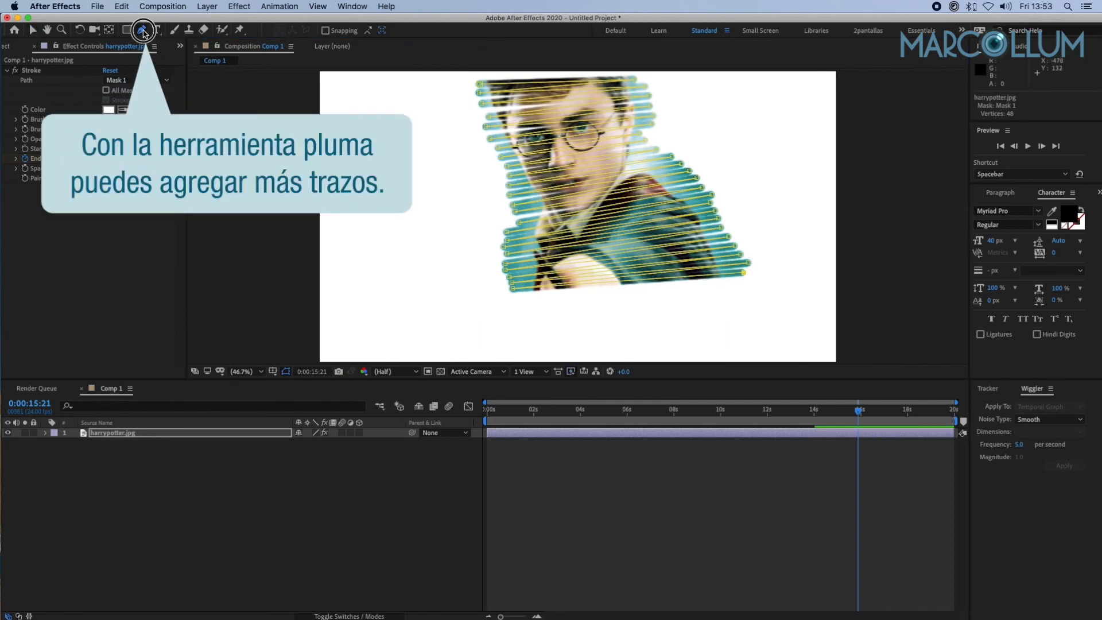
left_click(744, 274)
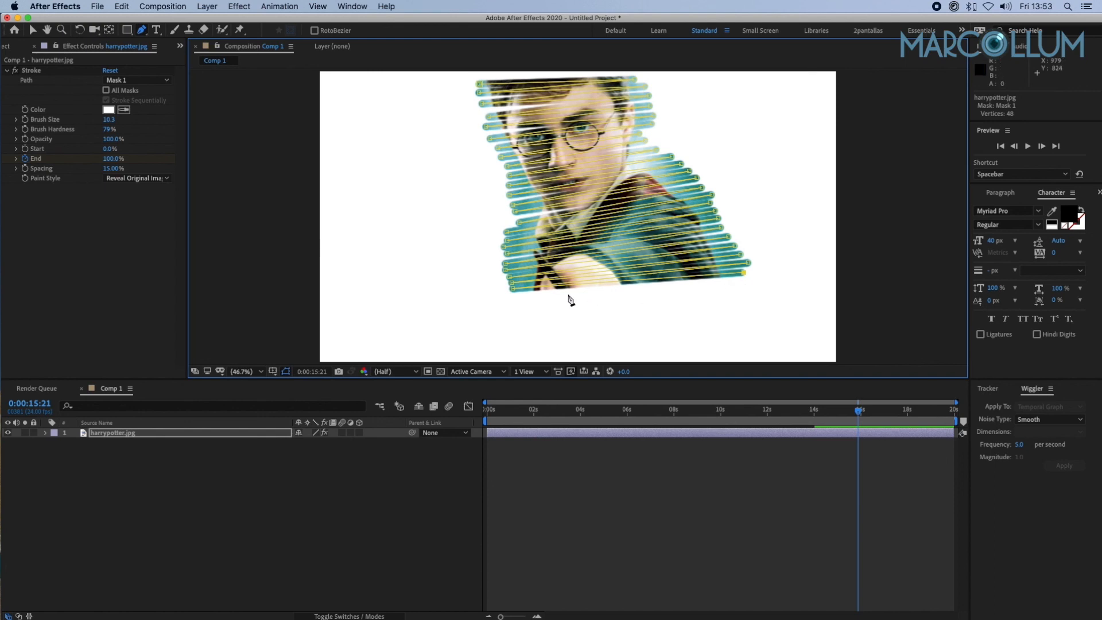
left_click(527, 297)
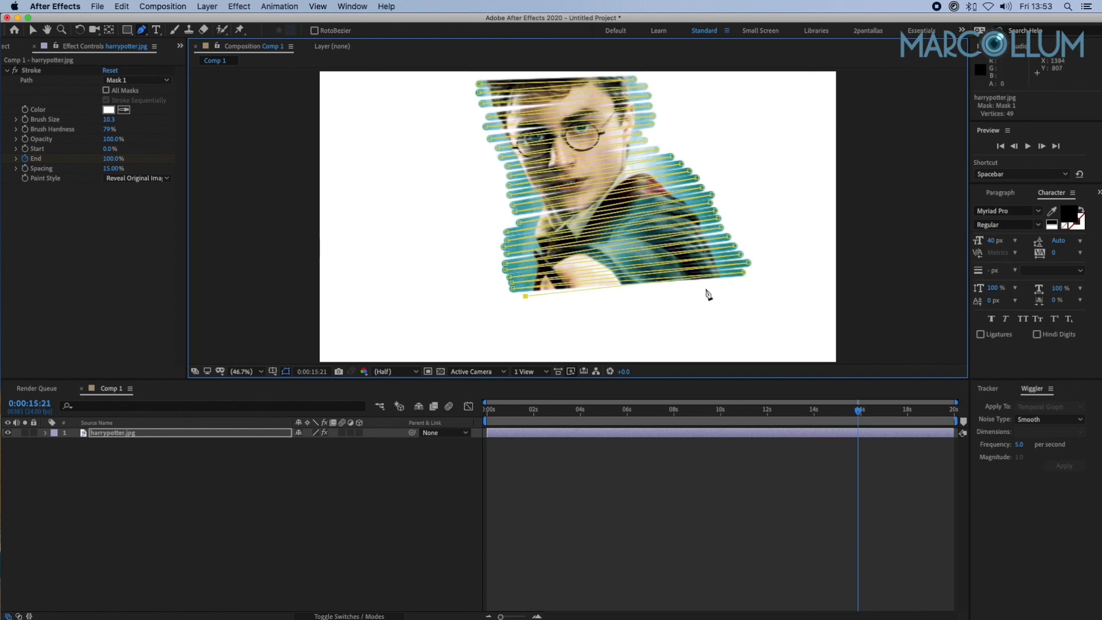
left_click(521, 315)
left_click(745, 297)
left_click(743, 314)
left_click(520, 331)
left_click(752, 321)
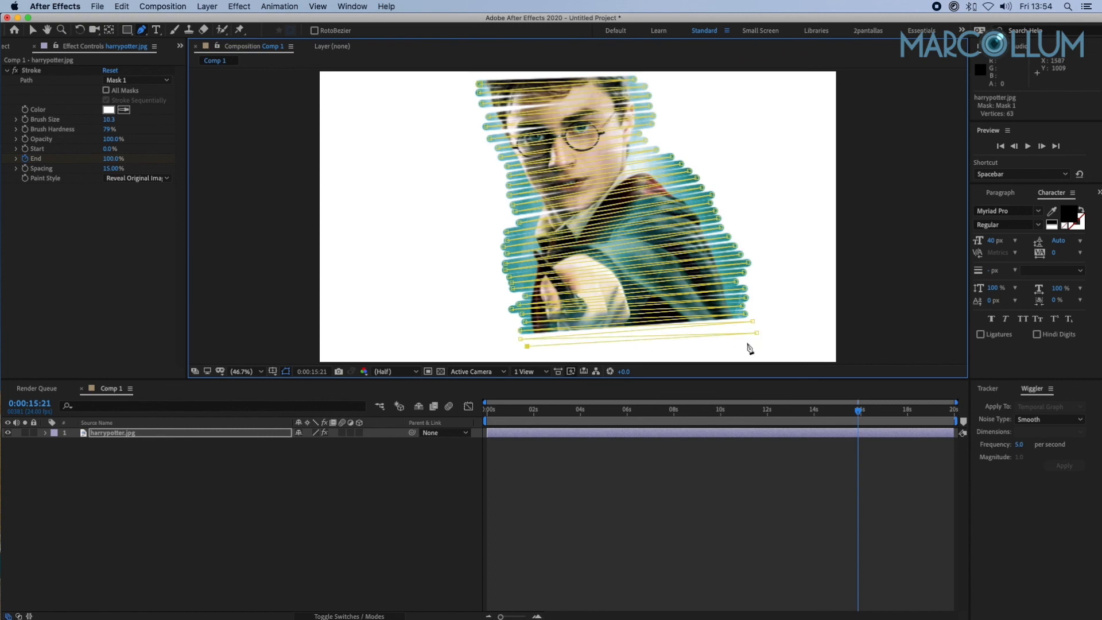
left_click(747, 343)
left_click(532, 353)
left_click(749, 352)
left_click(34, 30)
key("space")
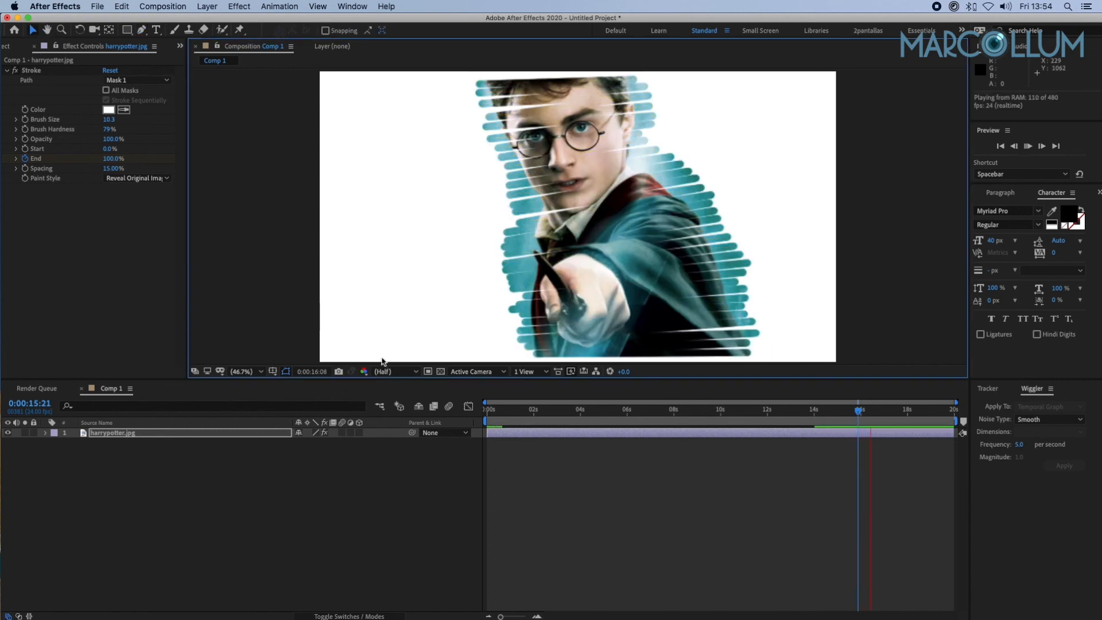